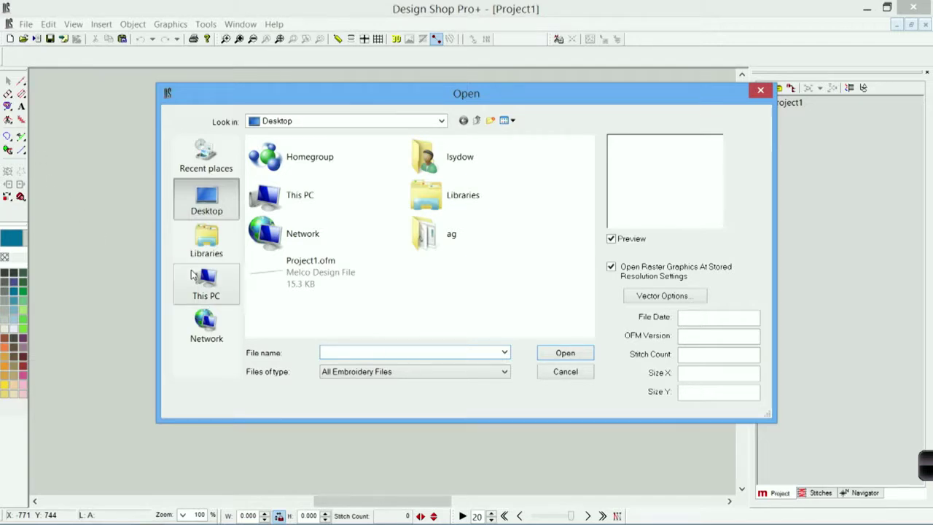
Browse to the Graphics folder inside Designs on Local Disk (C:)
{"action": "left_click", "coordinate": [214, 295]}
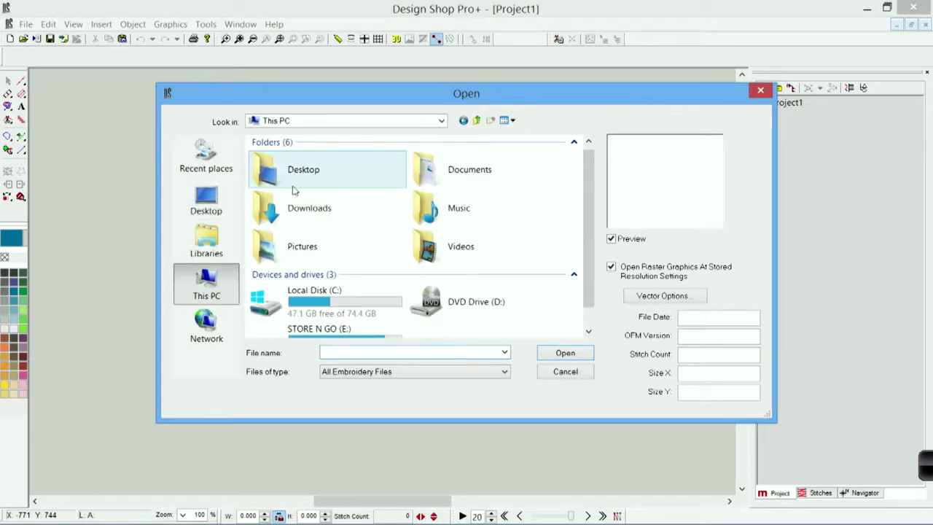
{"action": "double_click", "coordinate": [308, 313]}
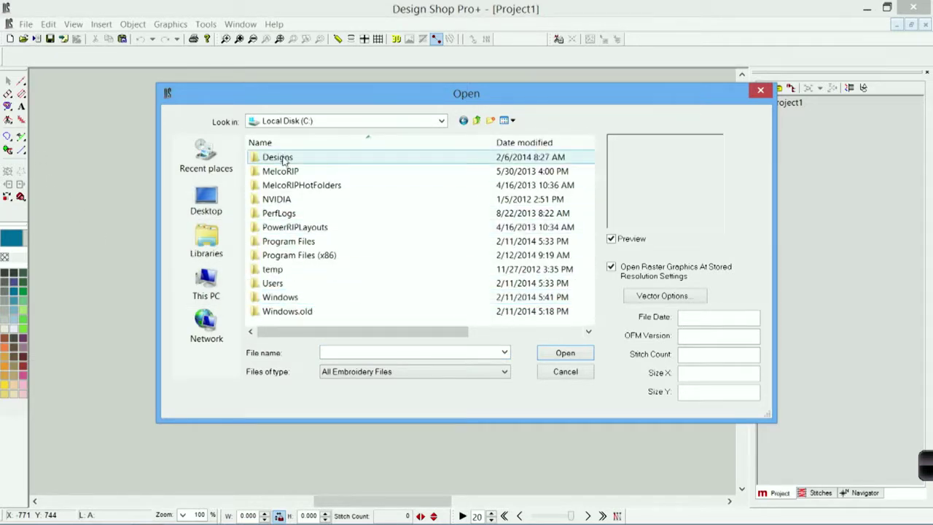
{"action": "double_click", "coordinate": [284, 162]}
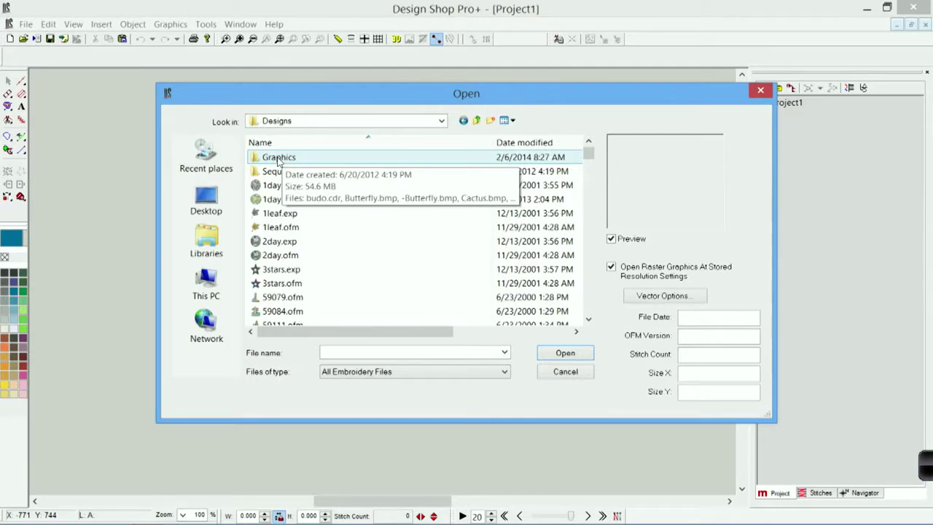
{"action": "double_click", "coordinate": [278, 159]}
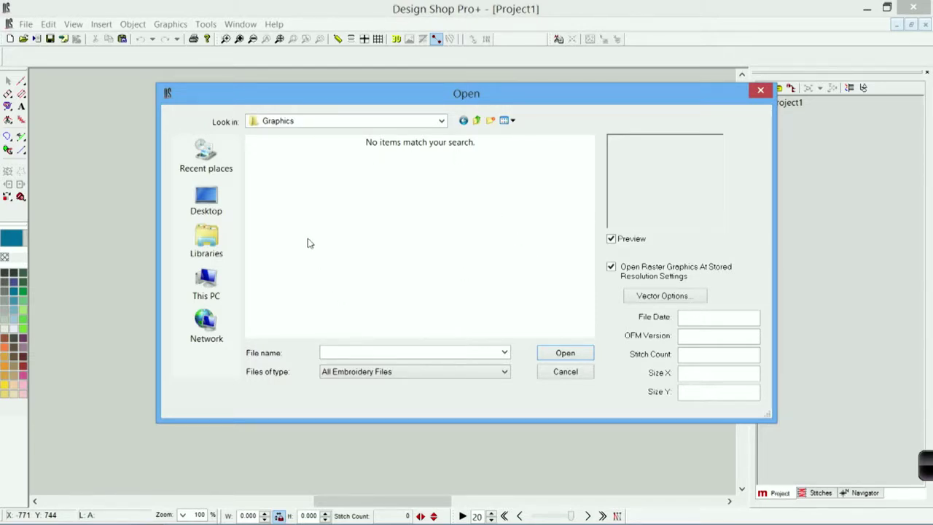
Filter the files to All Graphics and open earthday.bmp
{"action": "left_click", "coordinate": [358, 371]}
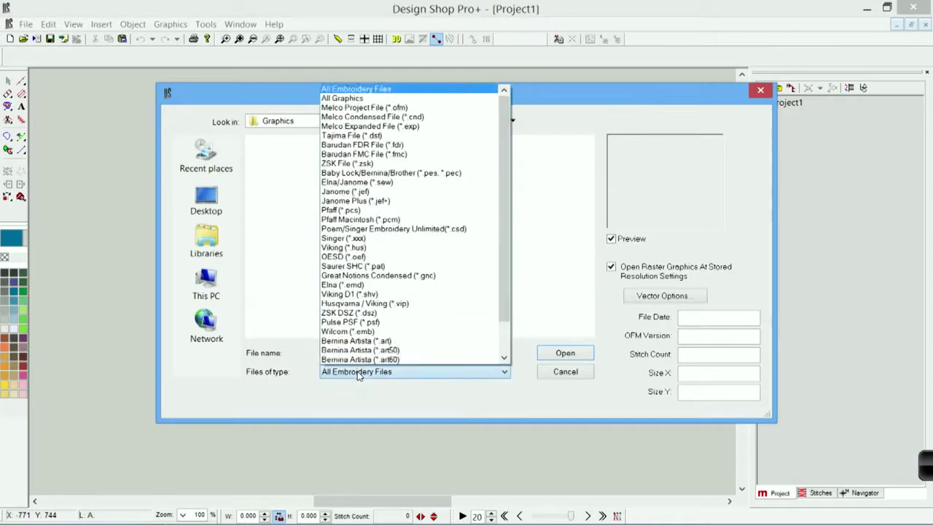
{"action": "left_click", "coordinate": [356, 99]}
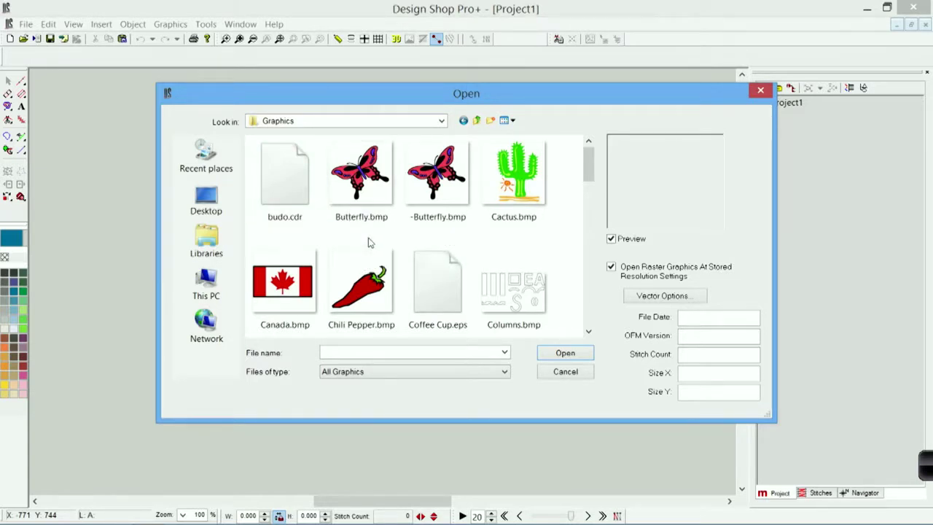
{"action": "scroll", "coordinate": [589, 172], "scroll_direction": "down", "scroll_amount": 3}
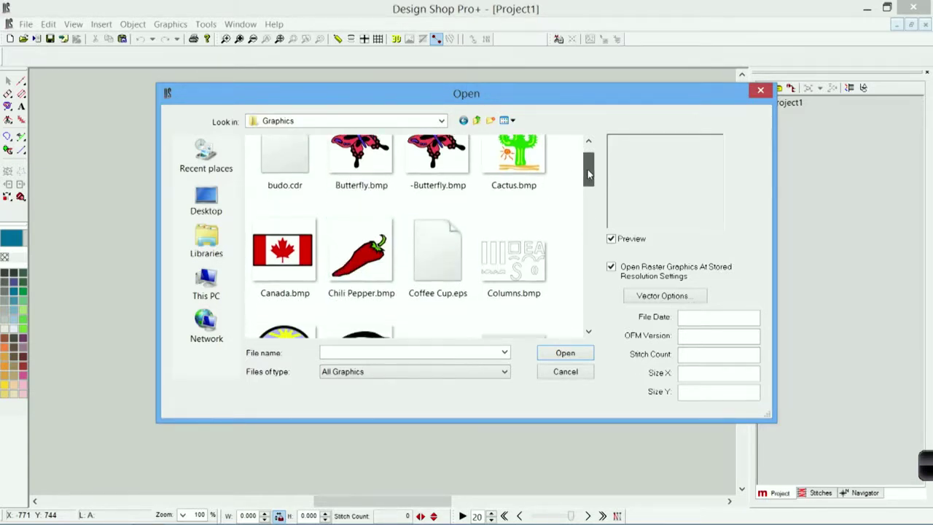
{"action": "scroll", "coordinate": [589, 172], "scroll_direction": "down", "scroll_amount": 3}
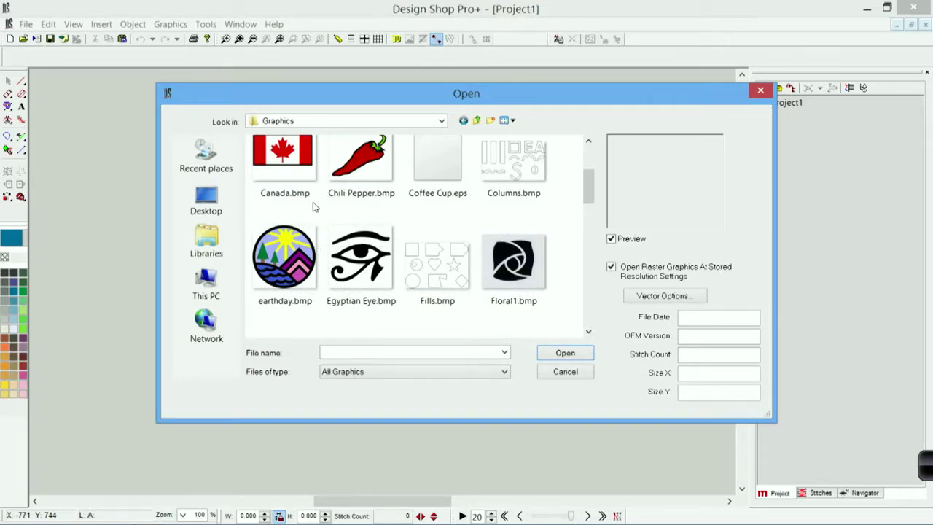
{"action": "left_click", "coordinate": [301, 269]}
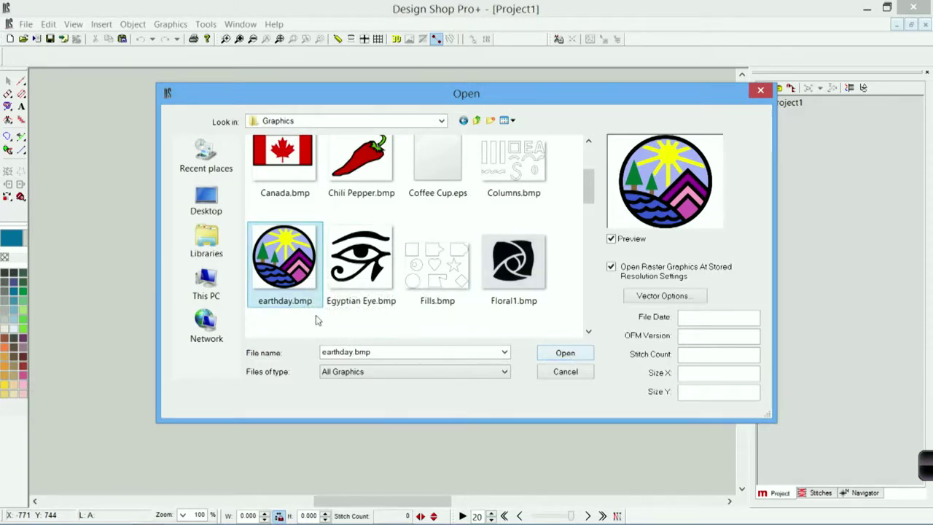
{"action": "left_click", "coordinate": [568, 355]}
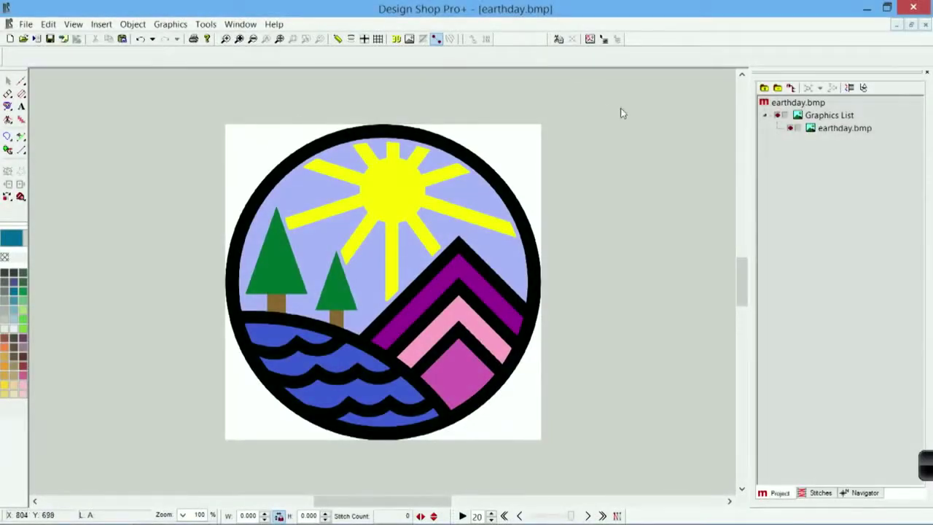
{"action": "left_click", "coordinate": [853, 130]}
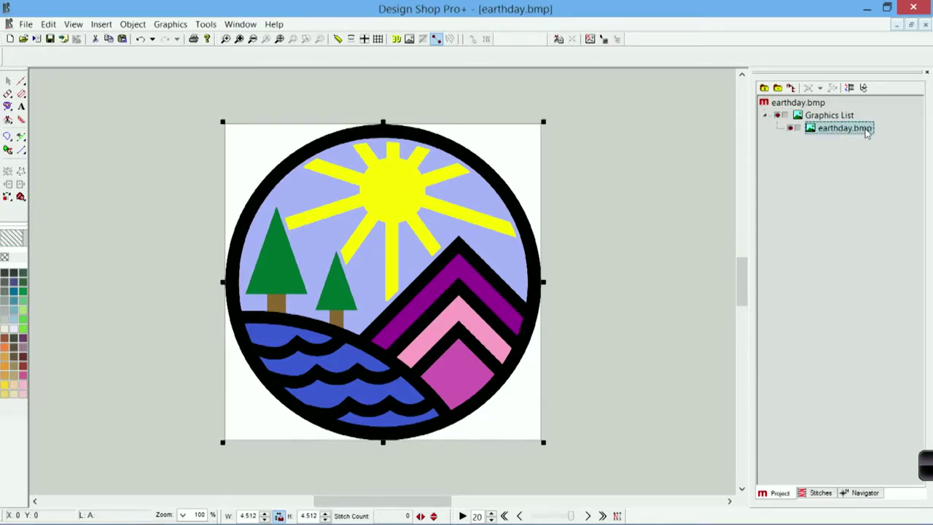
{"action": "left_click", "coordinate": [685, 157]}
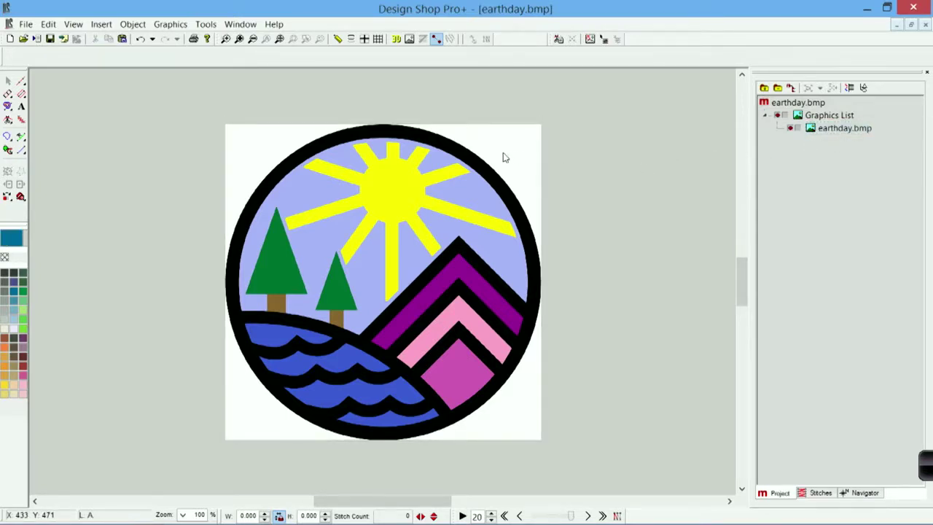
{"action": "left_click", "coordinate": [839, 117]}
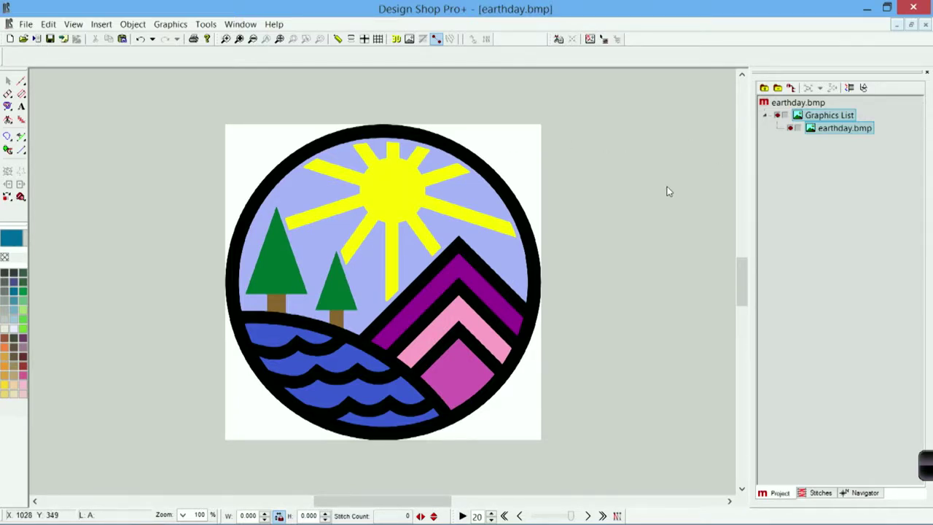
Set the width of the earthday.bmp image to 3.5 in, keeping its proportions, and deselect it
{"action": "left_click", "coordinate": [829, 134]}
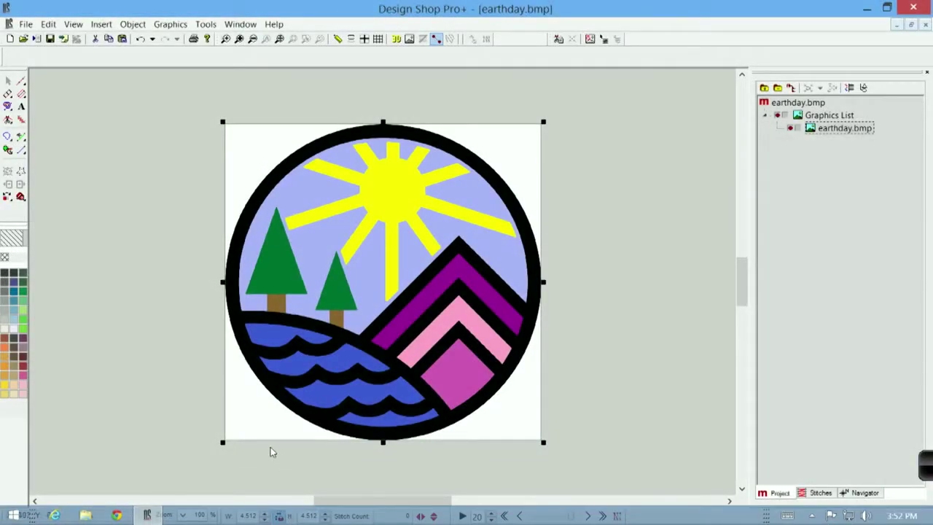
{"action": "double_click", "coordinate": [252, 516]}
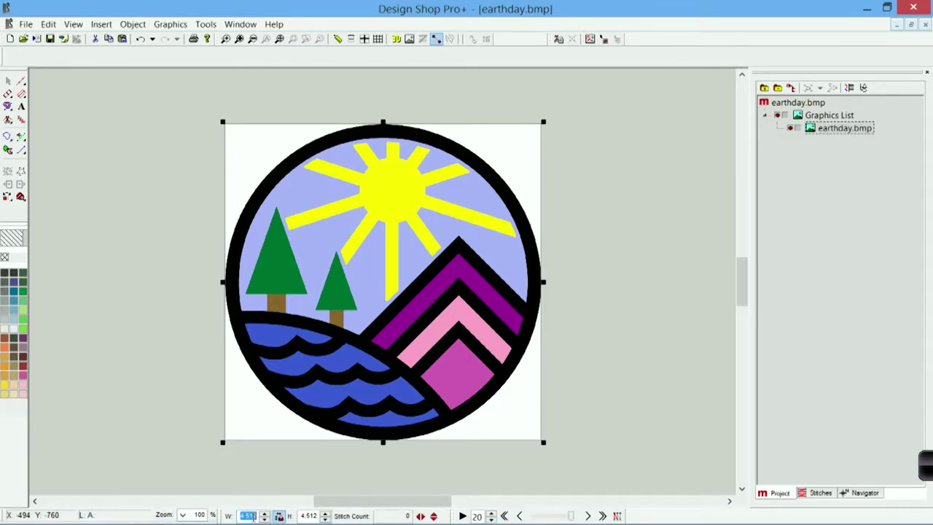
{"action": "type", "text": "3.5"}
{"action": "key", "text": "Return"}
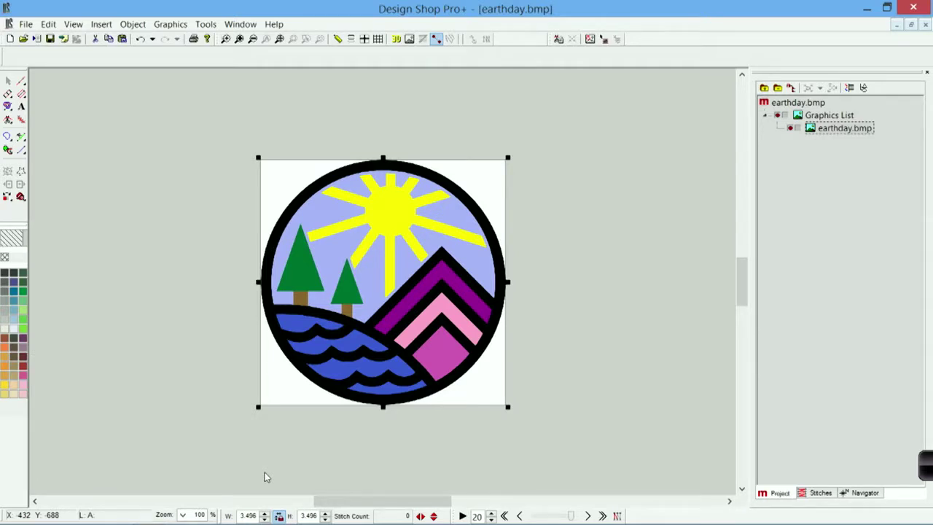
{"action": "left_click", "coordinate": [214, 383]}
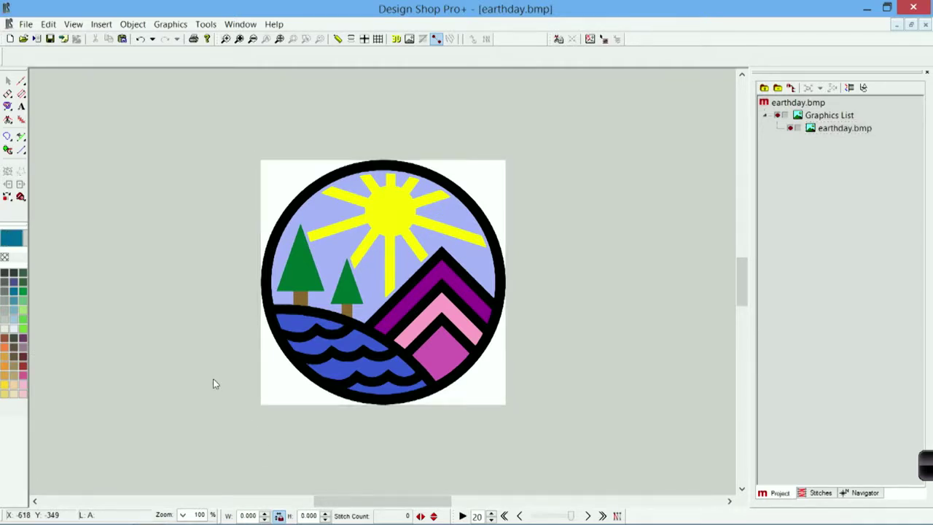
Set the AMAYA machine's hoop to Round (5.85 in.) and display the hoop around the artwork
{"action": "left_click", "coordinate": [352, 38]}
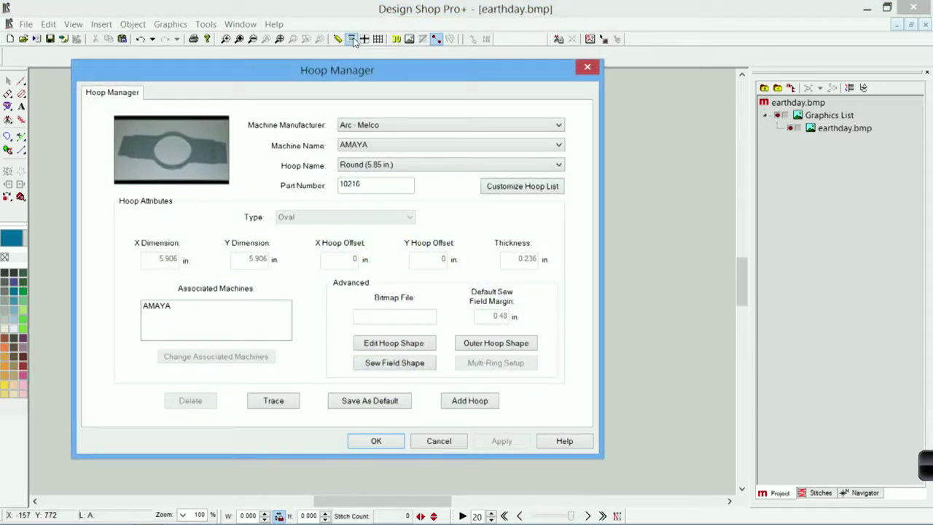
{"action": "left_click", "coordinate": [450, 166]}
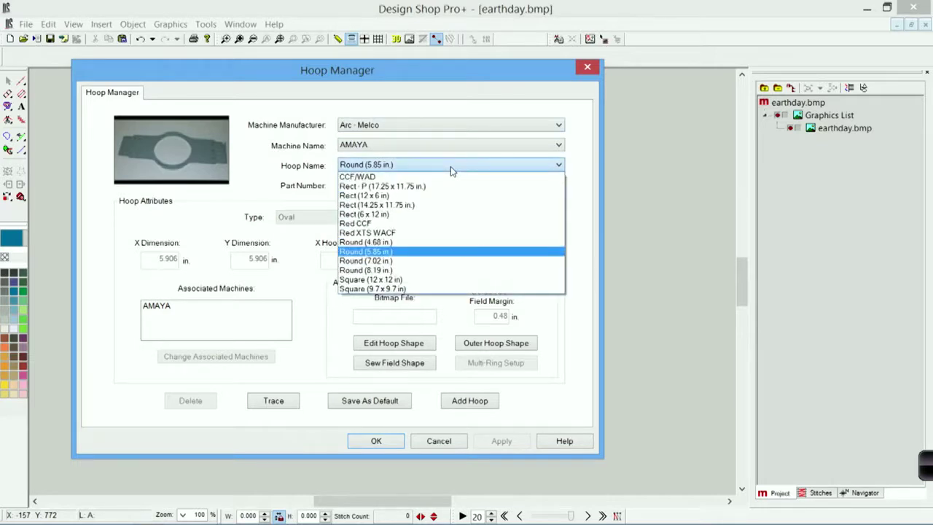
{"action": "left_click", "coordinate": [439, 252]}
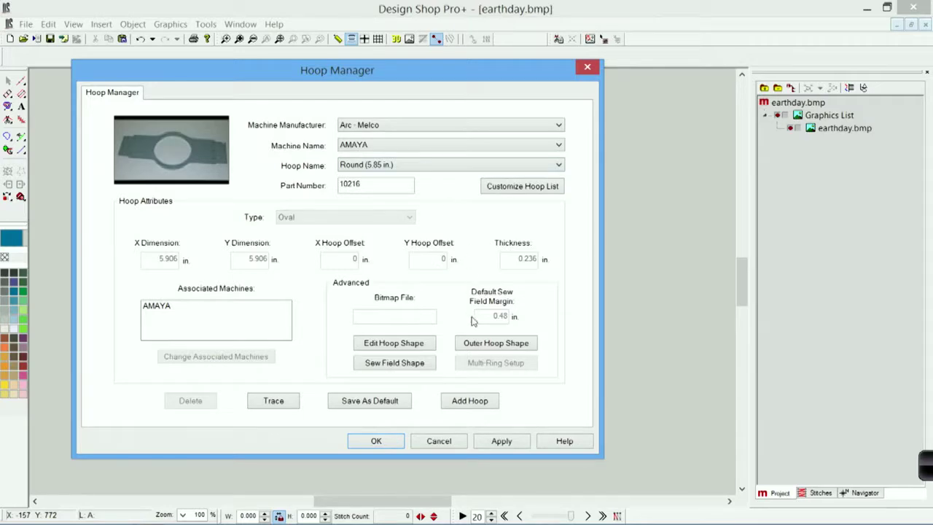
{"action": "left_click", "coordinate": [503, 442]}
{"action": "left_click", "coordinate": [376, 441]}
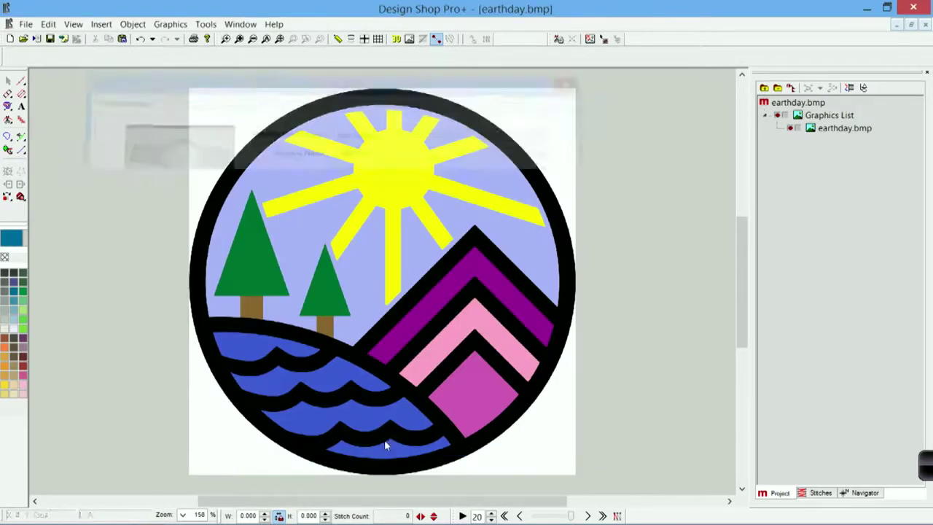
{"action": "left_click", "coordinate": [351, 40]}
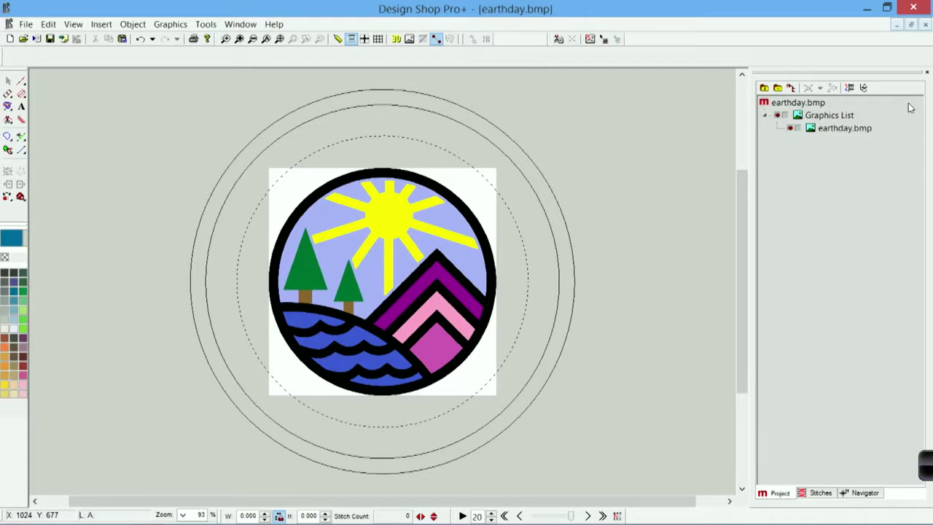
Scale earthday.bmp up proportionally about its center so the circular artwork nearly fills the hoop's dashed sew field
{"action": "left_click", "coordinate": [842, 132]}
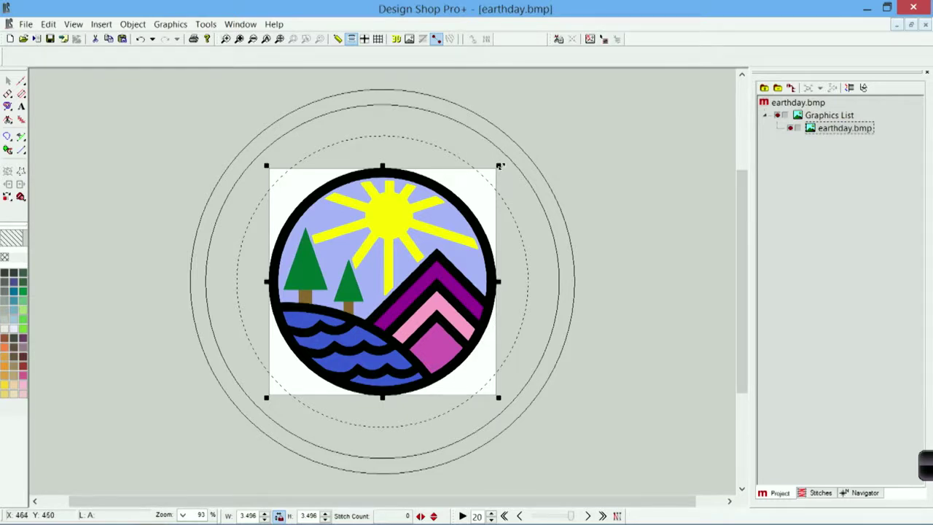
{"action": "left_click_drag", "start_coordinate": [499, 166], "coordinate": [564, 168]}
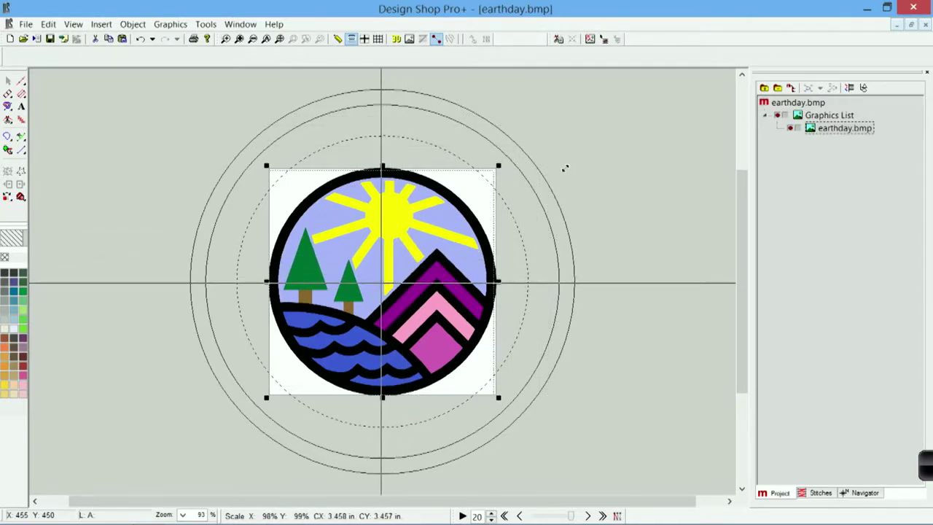
{"action": "left_click_drag", "start_coordinate": [564, 168], "coordinate": [593, 139]}
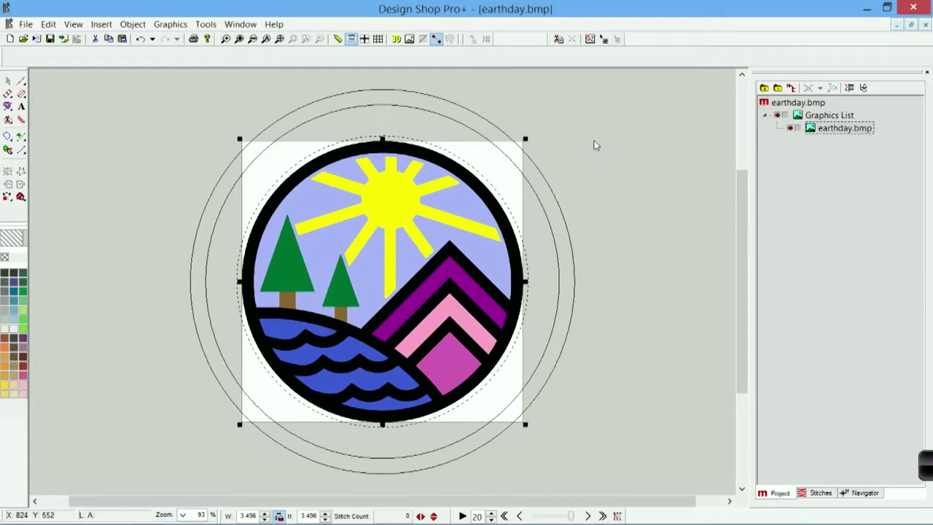
{"action": "left_click", "coordinate": [598, 201]}
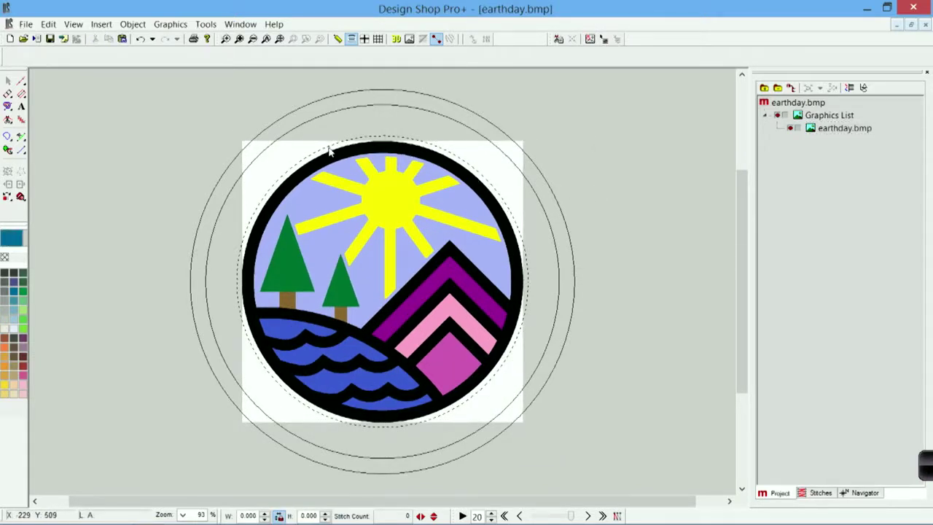
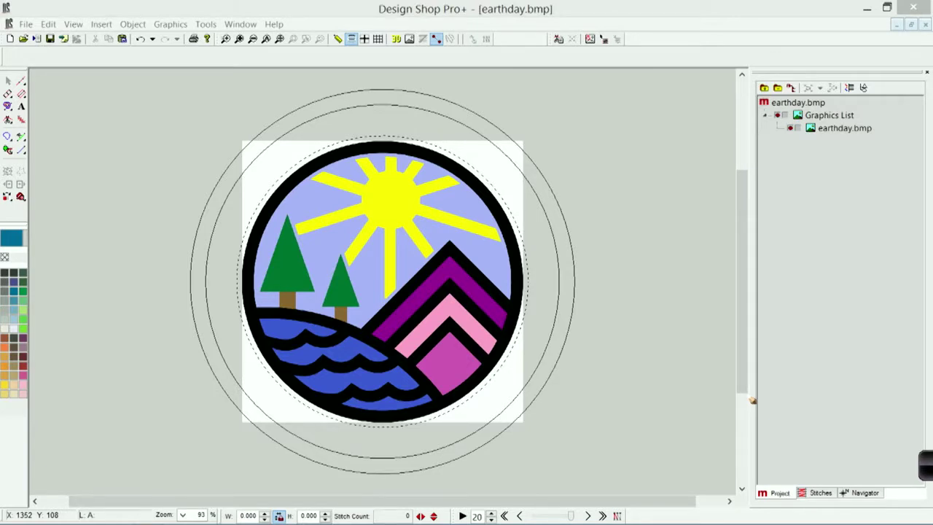
Annotate the artwork in white ink with "1 Sky" beside it, a circled 1 in the sky, and a scribble-filled outline of the sky area
{"action": "mouse_move", "coordinate": [628, 102]}
{"action": "left_mouse_down"}
{"action": "mouse_move", "coordinate": [614, 106]}
{"action": "mouse_move", "coordinate": [626, 135]}
{"action": "mouse_move", "coordinate": [612, 143]}
{"action": "mouse_move", "coordinate": [639, 137]}
{"action": "mouse_move", "coordinate": [643, 124]}
{"action": "mouse_move", "coordinate": [665, 146]}
{"action": "mouse_move", "coordinate": [681, 140]}
{"action": "mouse_move", "coordinate": [670, 167]}
{"action": "left_mouse_up"}
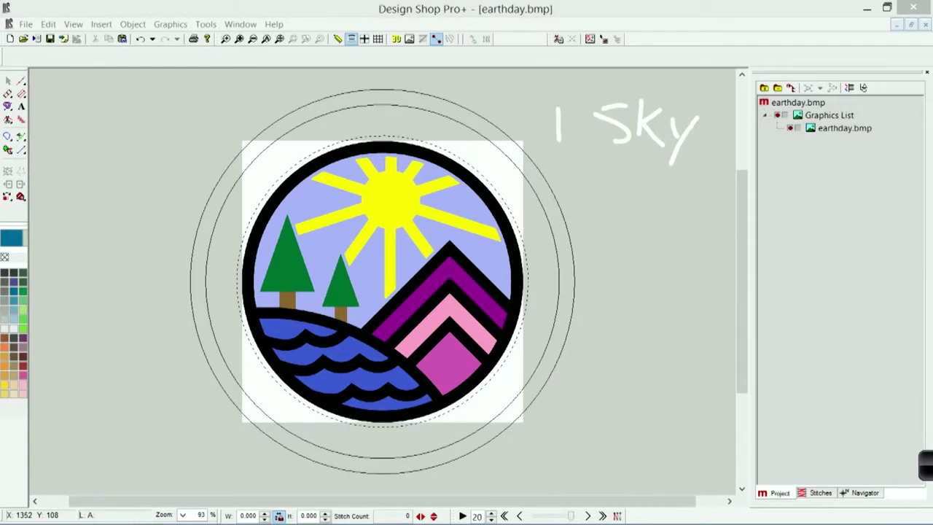
{"action": "mouse_move", "coordinate": [320, 238]}
{"action": "left_mouse_down"}
{"action": "mouse_move", "coordinate": [321, 251]}
{"action": "mouse_move", "coordinate": [323, 237]}
{"action": "left_mouse_up"}
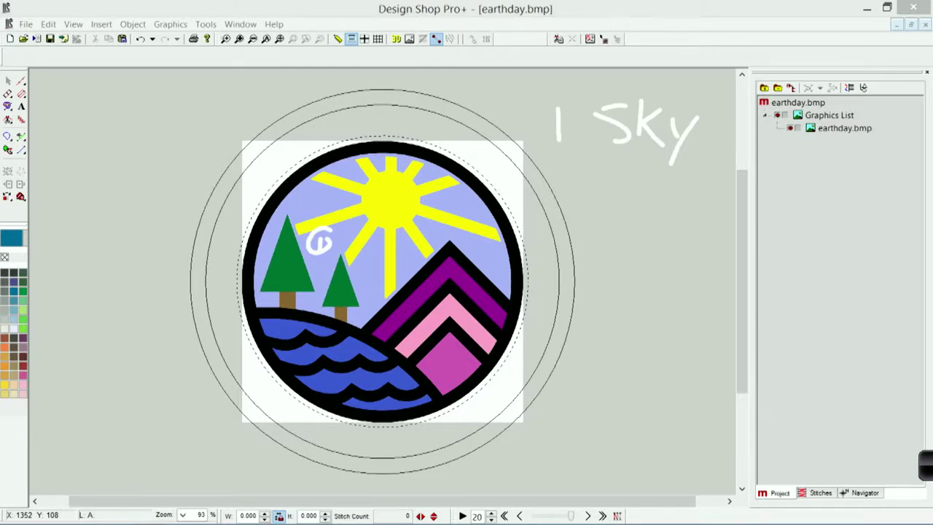
{"action": "mouse_move", "coordinate": [252, 308]}
{"action": "left_mouse_down"}
{"action": "mouse_move", "coordinate": [328, 160]}
{"action": "mouse_move", "coordinate": [466, 188]}
{"action": "mouse_move", "coordinate": [517, 297]}
{"action": "mouse_move", "coordinate": [457, 250]}
{"action": "mouse_move", "coordinate": [380, 325]}
{"action": "mouse_move", "coordinate": [255, 308]}
{"action": "mouse_move", "coordinate": [300, 252]}
{"action": "mouse_move", "coordinate": [412, 182]}
{"action": "mouse_move", "coordinate": [472, 219]}
{"action": "mouse_move", "coordinate": [506, 263]}
{"action": "left_mouse_up"}
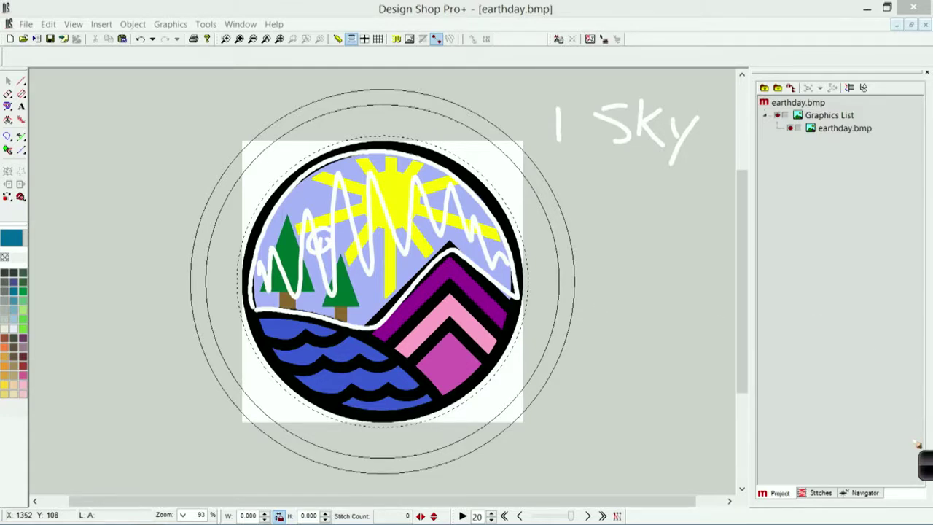
{"action": "left_click", "coordinate": [926, 474]}
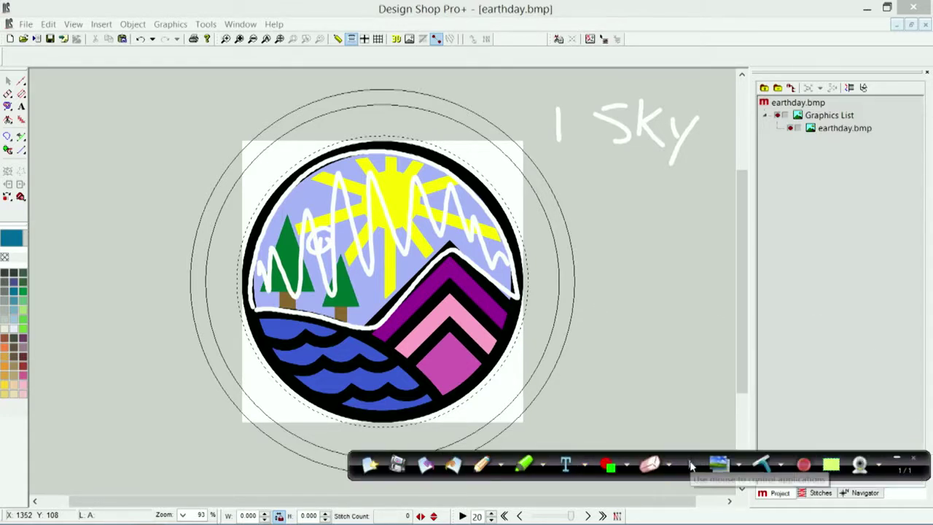
{"action": "left_click", "coordinate": [895, 461]}
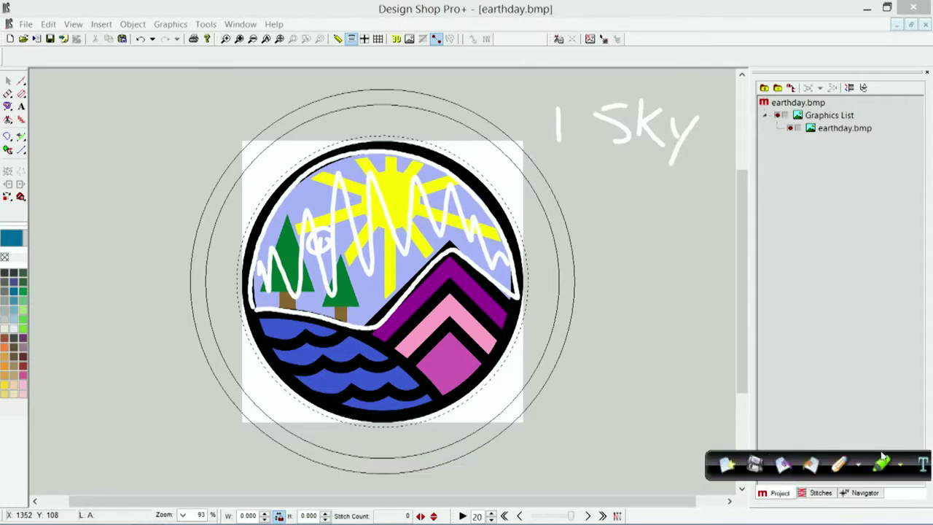
Measure a short distance across the purple mountain band, keeping the hoop displayed
{"action": "left_click", "coordinate": [337, 39]}
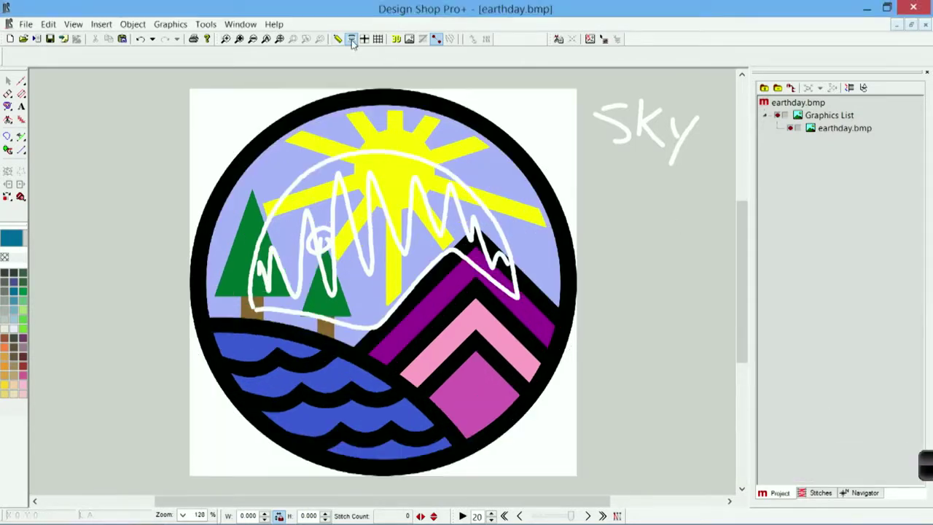
{"action": "left_click", "coordinate": [339, 41]}
{"action": "left_click", "coordinate": [339, 41]}
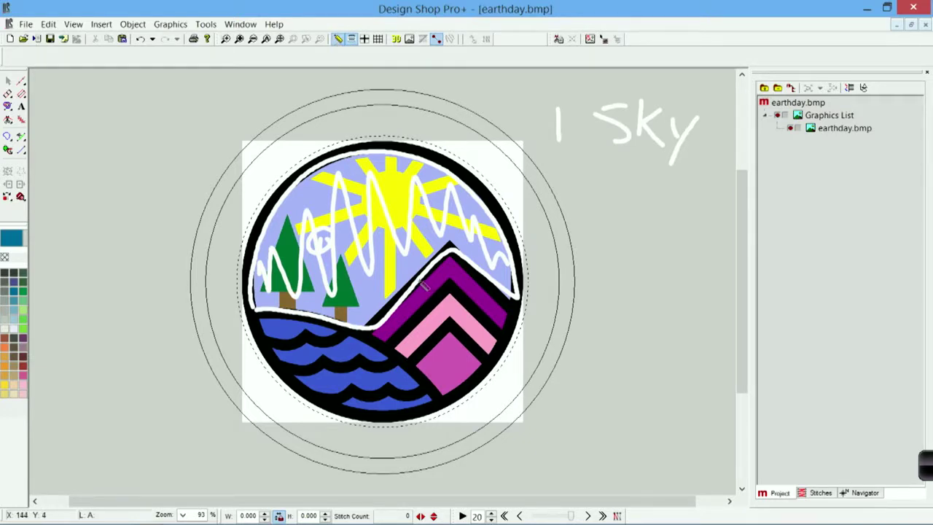
{"action": "left_click_drag", "start_coordinate": [429, 290], "coordinate": [433, 300]}
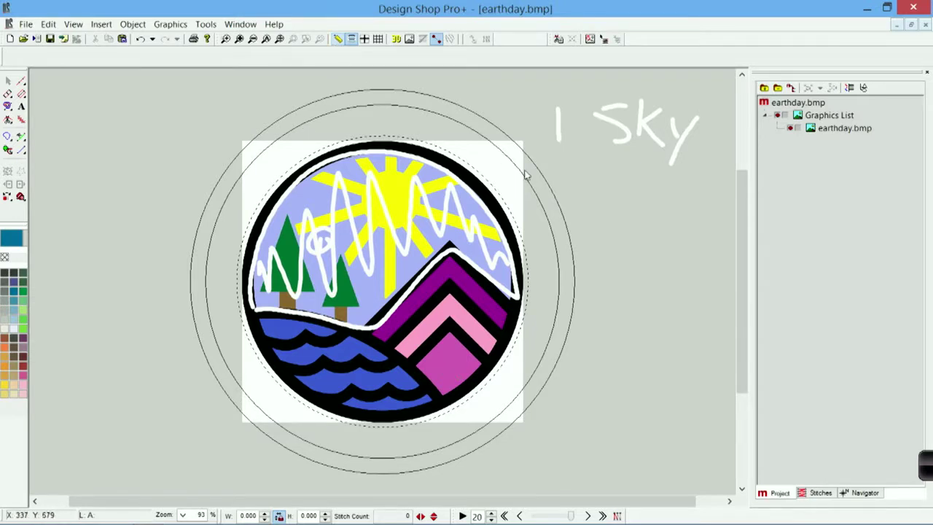
Write "2 Mountains" in white ink below the "1 Sky" note beside the artwork
{"action": "left_click", "coordinate": [924, 472]}
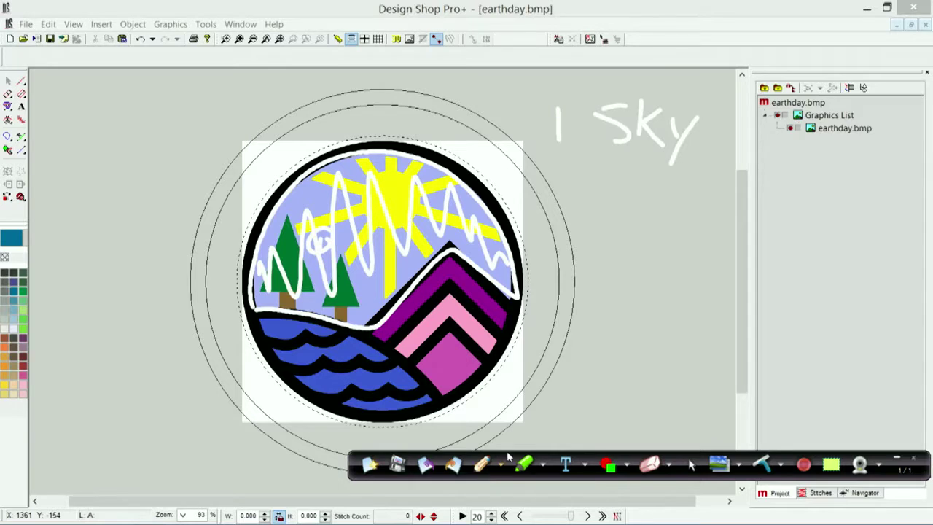
{"action": "left_click", "coordinate": [898, 458]}
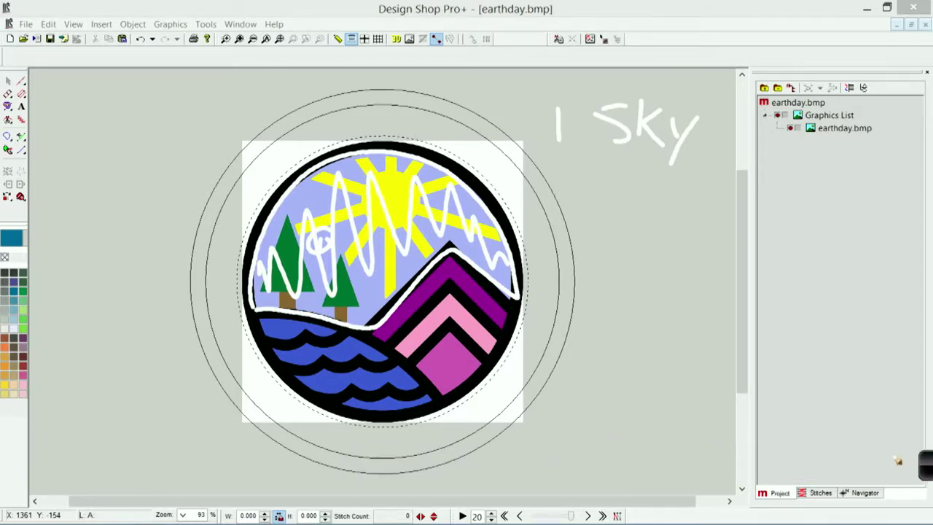
{"action": "mouse_move", "coordinate": [551, 187]}
{"action": "left_mouse_down"}
{"action": "mouse_move", "coordinate": [602, 202]}
{"action": "mouse_move", "coordinate": [626, 182]}
{"action": "mouse_move", "coordinate": [634, 207]}
{"action": "mouse_move", "coordinate": [694, 204]}
{"action": "left_mouse_up"}
{"action": "left_click", "coordinate": [648, 205]}
{"action": "left_click_drag", "start_coordinate": [709, 159], "coordinate": [712, 200]}
{"action": "mouse_move", "coordinate": [693, 191]}
{"action": "left_mouse_down"}
{"action": "mouse_move", "coordinate": [764, 197]}
{"action": "mouse_move", "coordinate": [788, 182]}
{"action": "mouse_move", "coordinate": [808, 208]}
{"action": "left_mouse_up"}
{"action": "mouse_move", "coordinate": [831, 172]}
{"action": "left_mouse_down"}
{"action": "mouse_move", "coordinate": [818, 191]}
{"action": "mouse_move", "coordinate": [825, 213]}
{"action": "left_mouse_up"}
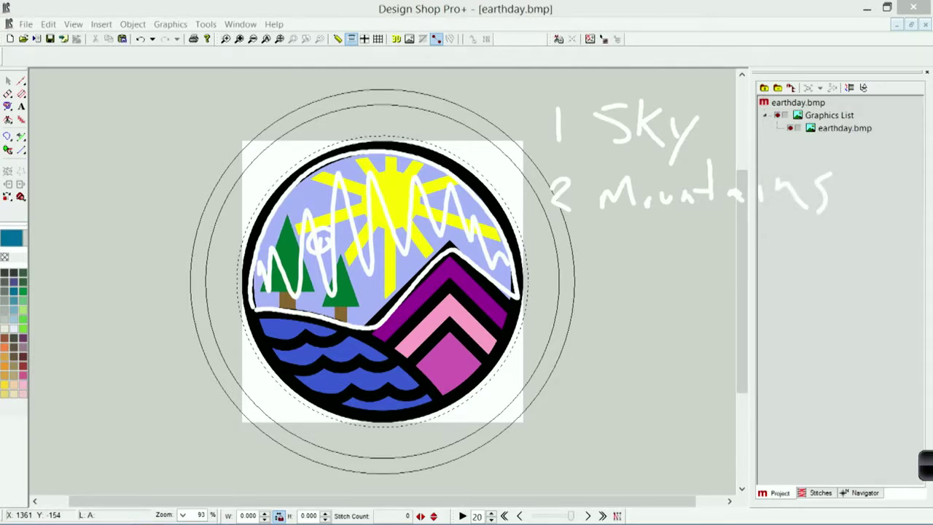
Outline the mountain area in white and mark its three colored bands with scribbles and the numbers 2, 3 and 4
{"action": "mouse_move", "coordinate": [431, 280]}
{"action": "left_mouse_down"}
{"action": "mouse_move", "coordinate": [442, 272]}
{"action": "mouse_move", "coordinate": [443, 322]}
{"action": "mouse_move", "coordinate": [462, 360]}
{"action": "mouse_move", "coordinate": [454, 379]}
{"action": "left_mouse_up"}
{"action": "mouse_move", "coordinate": [337, 328]}
{"action": "left_mouse_down"}
{"action": "mouse_move", "coordinate": [389, 341]}
{"action": "mouse_move", "coordinate": [442, 394]}
{"action": "mouse_move", "coordinate": [511, 295]}
{"action": "left_mouse_up"}
{"action": "mouse_move", "coordinate": [383, 329]}
{"action": "left_mouse_down"}
{"action": "mouse_move", "coordinate": [420, 312]}
{"action": "mouse_move", "coordinate": [446, 268]}
{"action": "mouse_move", "coordinate": [473, 280]}
{"action": "mouse_move", "coordinate": [413, 334]}
{"action": "mouse_move", "coordinate": [461, 325]}
{"action": "mouse_move", "coordinate": [441, 355]}
{"action": "mouse_move", "coordinate": [478, 368]}
{"action": "left_mouse_up"}
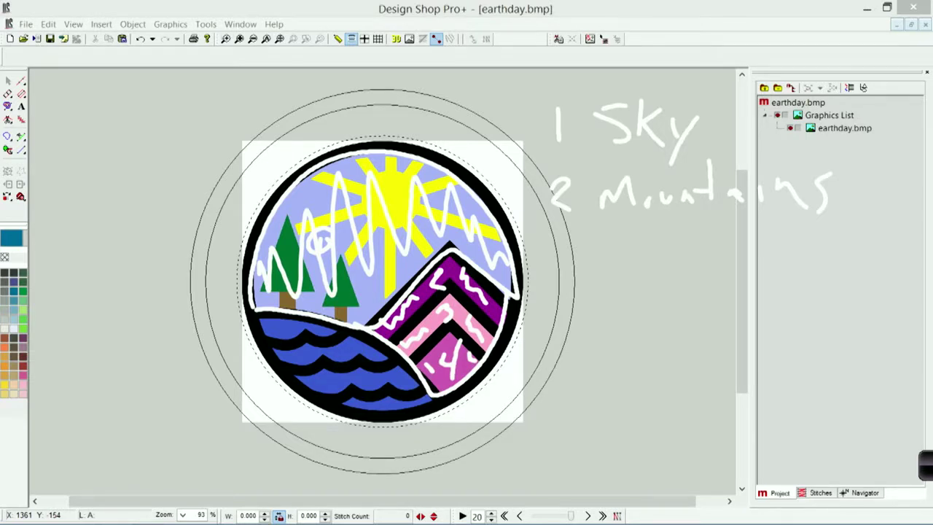
Outline the sea area in white, number it 5, and extend the mountains note's number to "2-4"
{"action": "mouse_move", "coordinate": [250, 308]}
{"action": "left_mouse_down"}
{"action": "mouse_move", "coordinate": [295, 375]}
{"action": "mouse_move", "coordinate": [402, 409]}
{"action": "mouse_move", "coordinate": [436, 398]}
{"action": "mouse_move", "coordinate": [361, 331]}
{"action": "mouse_move", "coordinate": [279, 315]}
{"action": "left_mouse_up"}
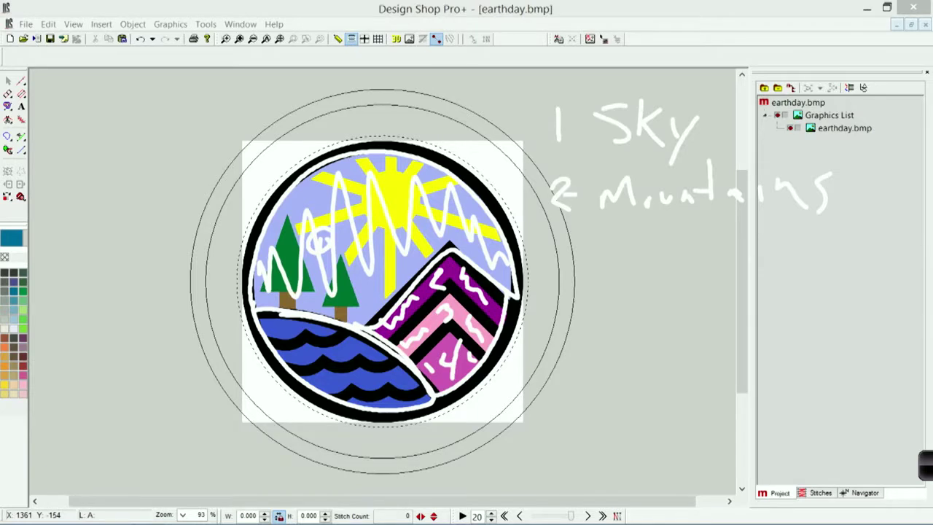
{"action": "left_click_drag", "start_coordinate": [581, 180], "coordinate": [583, 188]}
{"action": "left_click_drag", "start_coordinate": [592, 173], "coordinate": [590, 192]}
{"action": "left_click_drag", "start_coordinate": [341, 344], "coordinate": [330, 365]}
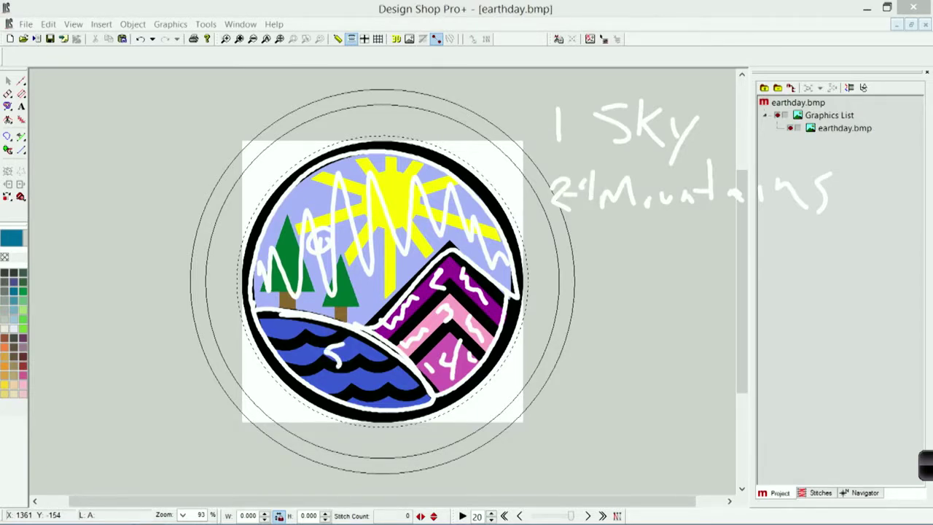
Write "5- Sea" in white below the mountains note and scribble across the sea area to mark it as filled
{"action": "left_click_drag", "start_coordinate": [576, 258], "coordinate": [561, 283]}
{"action": "mouse_move", "coordinate": [582, 272]}
{"action": "left_mouse_down"}
{"action": "mouse_move", "coordinate": [629, 248]}
{"action": "mouse_move", "coordinate": [624, 283]}
{"action": "mouse_move", "coordinate": [653, 266]}
{"action": "mouse_move", "coordinate": [658, 282]}
{"action": "mouse_move", "coordinate": [684, 272]}
{"action": "mouse_move", "coordinate": [702, 286]}
{"action": "left_mouse_up"}
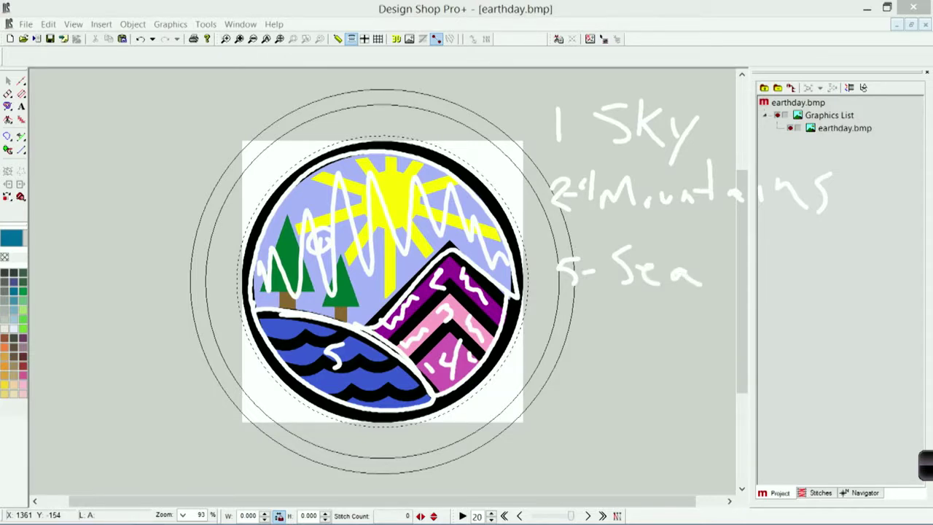
{"action": "mouse_move", "coordinate": [282, 317]}
{"action": "left_mouse_down"}
{"action": "mouse_move", "coordinate": [292, 345]}
{"action": "mouse_move", "coordinate": [310, 343]}
{"action": "mouse_move", "coordinate": [416, 391]}
{"action": "left_mouse_up"}
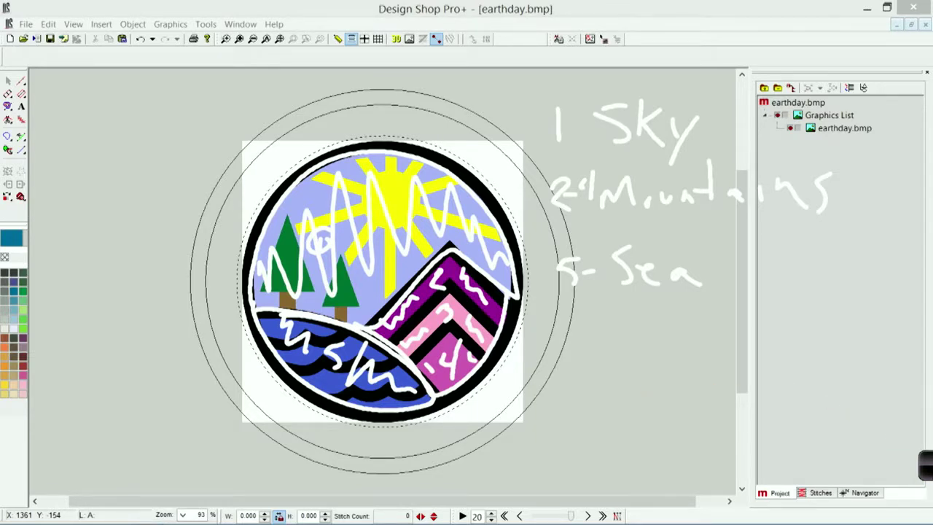
Clear the white annotations from the page, including the scribbles over the two trees
{"action": "left_click", "coordinate": [928, 467]}
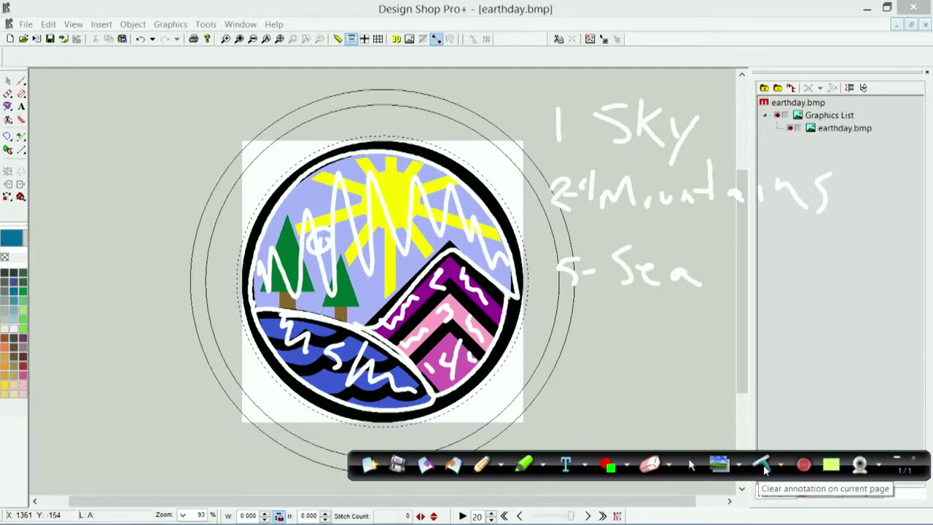
{"action": "left_click", "coordinate": [763, 465]}
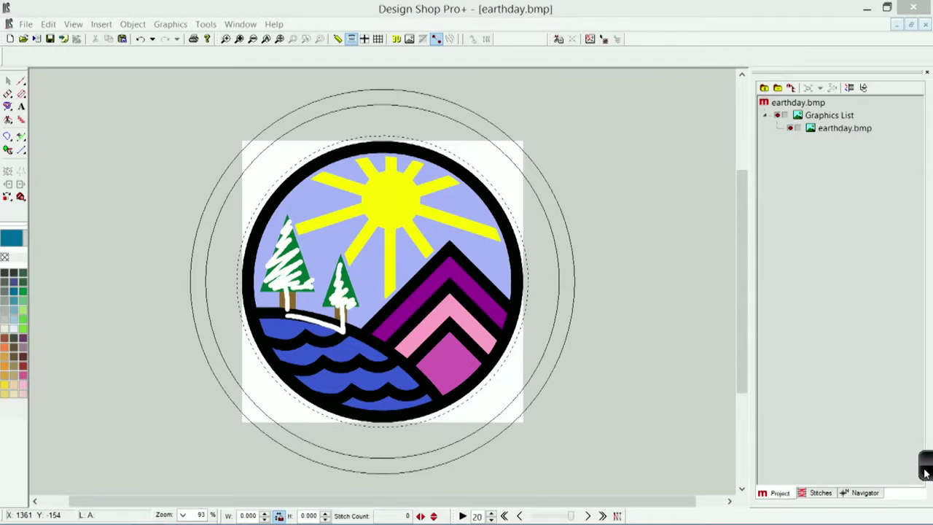
{"action": "mouse_move", "coordinate": [926, 472]}
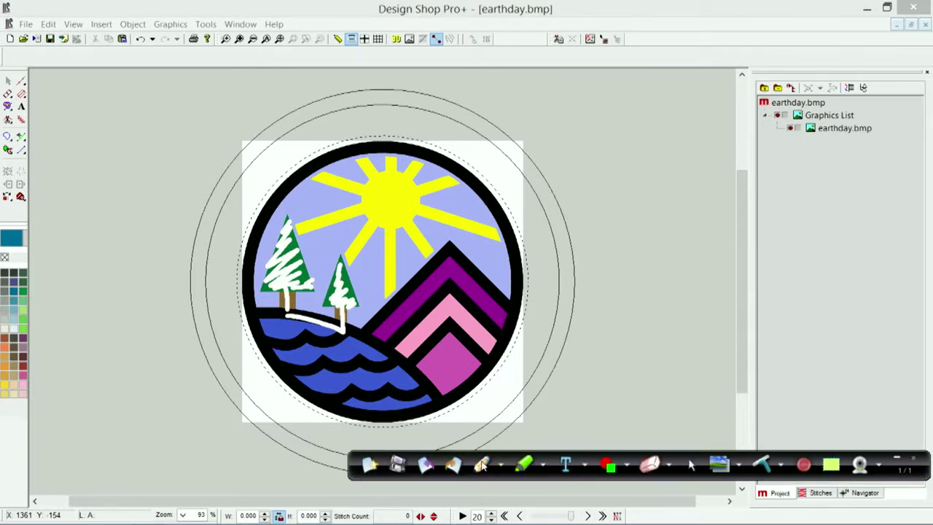
{"action": "left_click", "coordinate": [763, 467]}
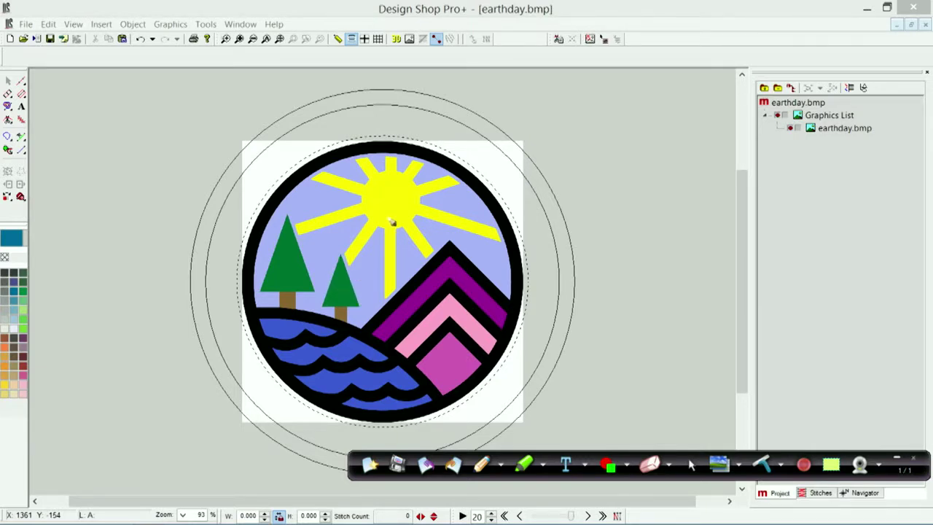
Mark three sun rays in red ink from the sun's center outward, then circle and scribble-fill the sun's center
{"action": "left_click", "coordinate": [501, 465]}
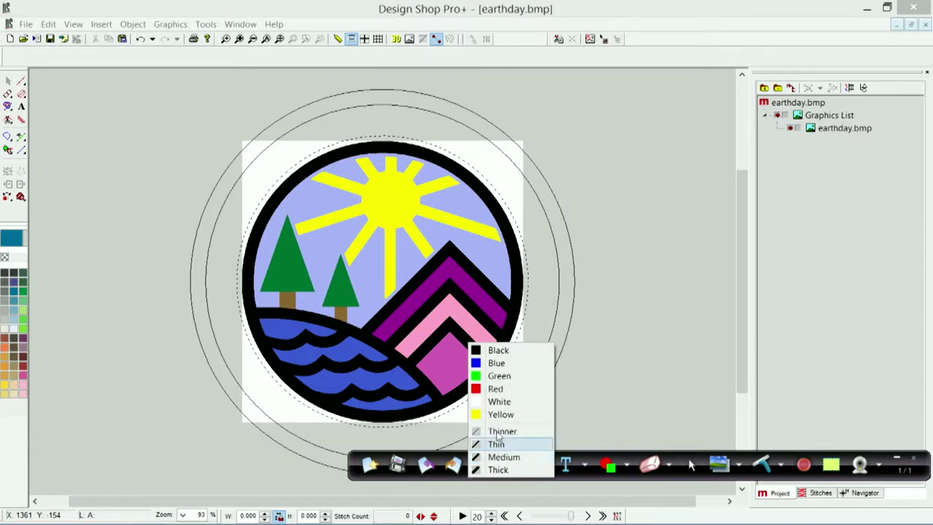
{"action": "left_click", "coordinate": [496, 388]}
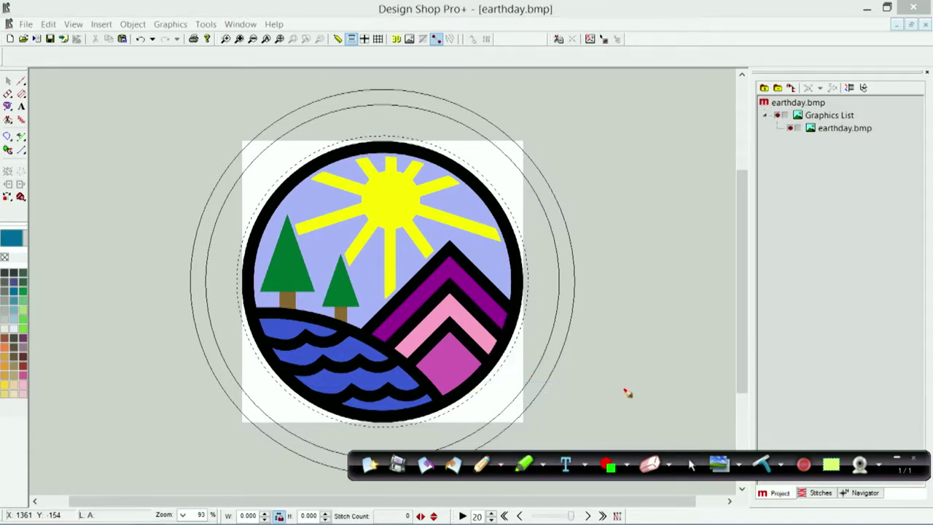
{"action": "left_click", "coordinate": [897, 459]}
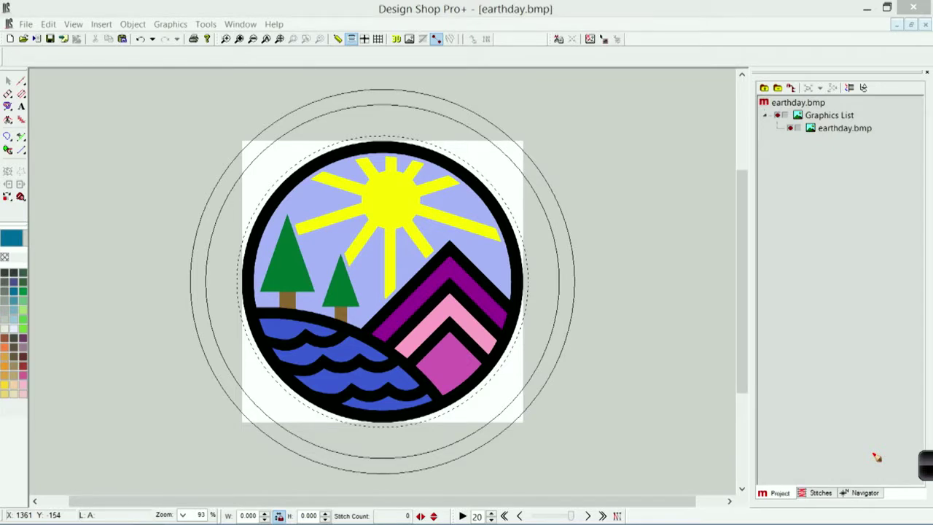
{"action": "mouse_move", "coordinate": [390, 215]}
{"action": "left_mouse_down"}
{"action": "mouse_move", "coordinate": [386, 297]}
{"action": "mouse_move", "coordinate": [393, 278]}
{"action": "left_mouse_up"}
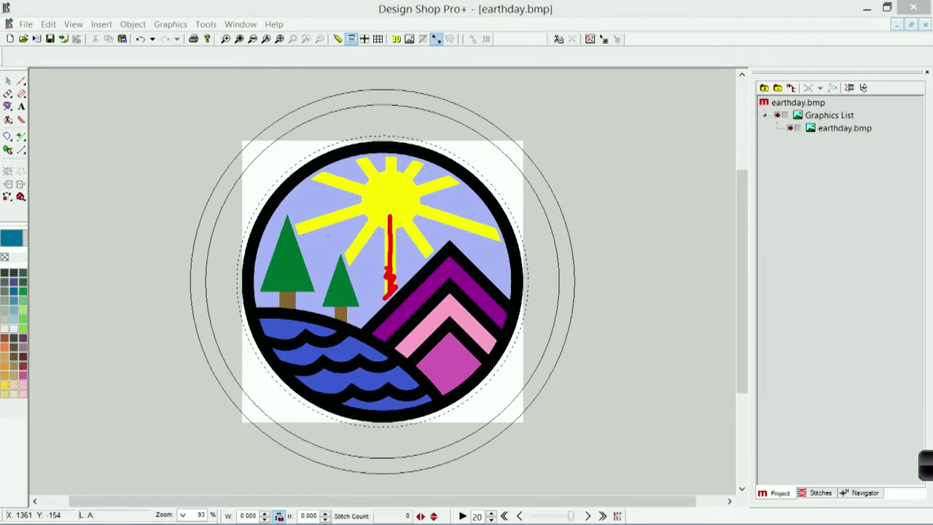
{"action": "mouse_move", "coordinate": [379, 218]}
{"action": "left_mouse_down"}
{"action": "mouse_move", "coordinate": [395, 216]}
{"action": "mouse_move", "coordinate": [434, 250]}
{"action": "left_mouse_up"}
{"action": "left_click_drag", "start_coordinate": [401, 209], "coordinate": [494, 235]}
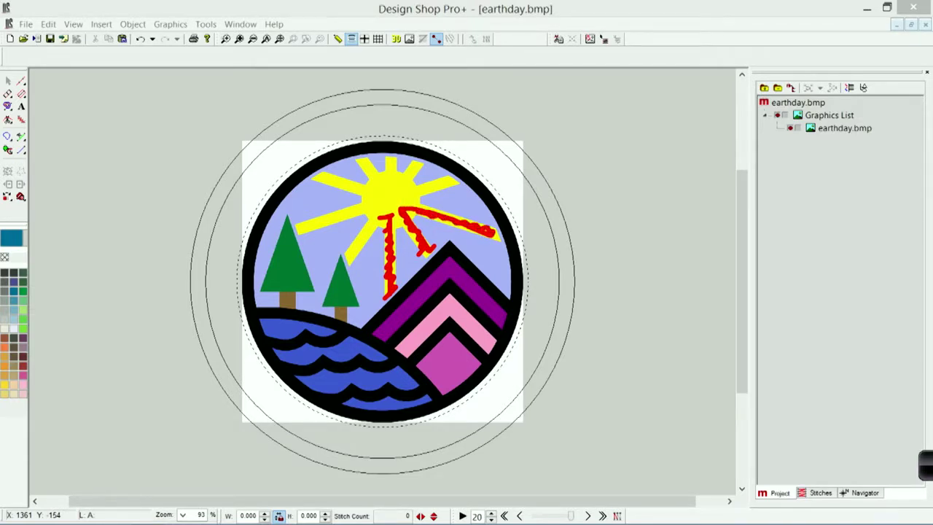
{"action": "mouse_move", "coordinate": [409, 207]}
{"action": "left_mouse_down"}
{"action": "mouse_move", "coordinate": [393, 186]}
{"action": "mouse_move", "coordinate": [371, 193]}
{"action": "mouse_move", "coordinate": [377, 209]}
{"action": "mouse_move", "coordinate": [405, 178]}
{"action": "mouse_move", "coordinate": [378, 177]}
{"action": "mouse_move", "coordinate": [395, 212]}
{"action": "mouse_move", "coordinate": [380, 208]}
{"action": "mouse_move", "coordinate": [399, 186]}
{"action": "mouse_move", "coordinate": [397, 208]}
{"action": "left_mouse_up"}
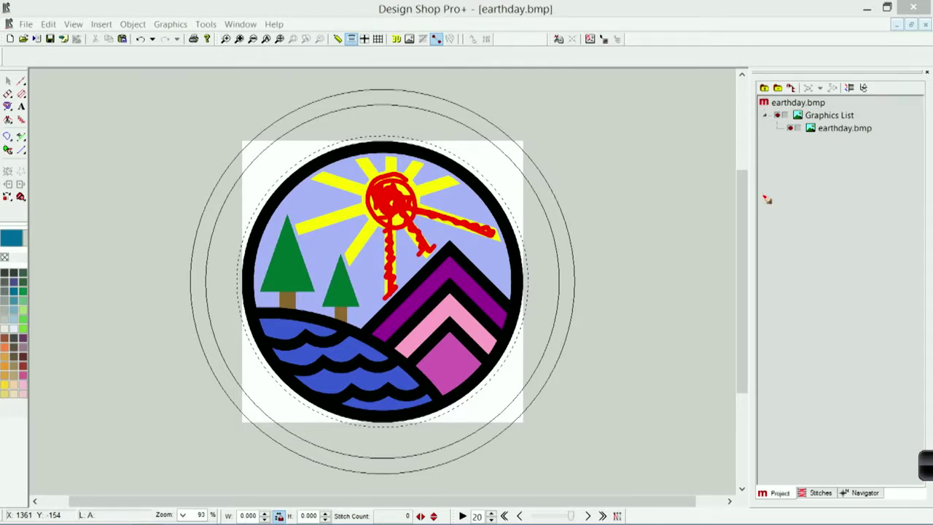
Clear the red sun annotations and return to the normal pointer with the annotation tools hidden
{"action": "left_click", "coordinate": [926, 466]}
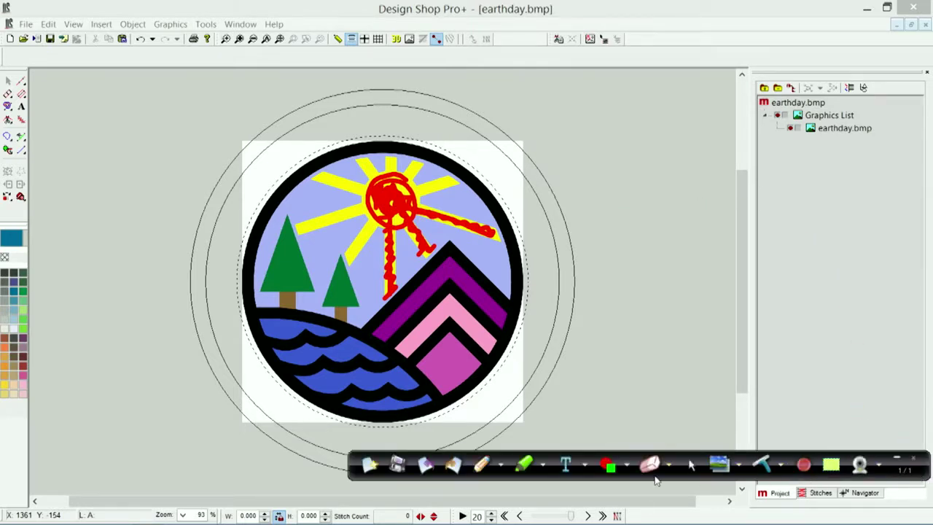
{"action": "left_click", "coordinate": [859, 465]}
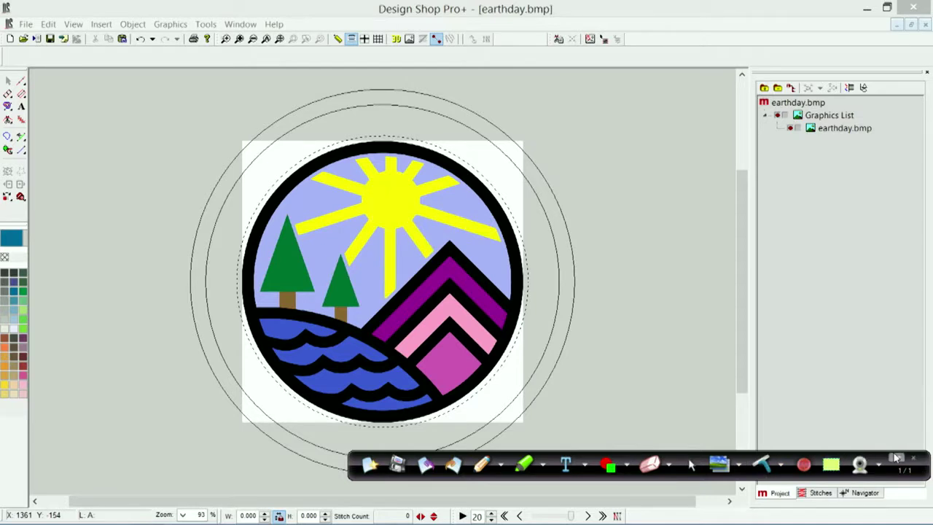
{"action": "left_click", "coordinate": [897, 457]}
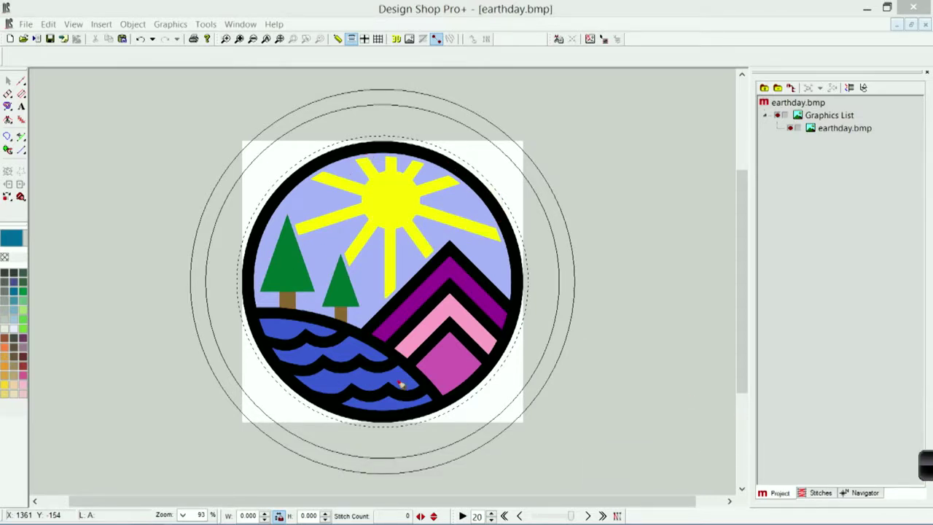
{"action": "left_click", "coordinate": [926, 467]}
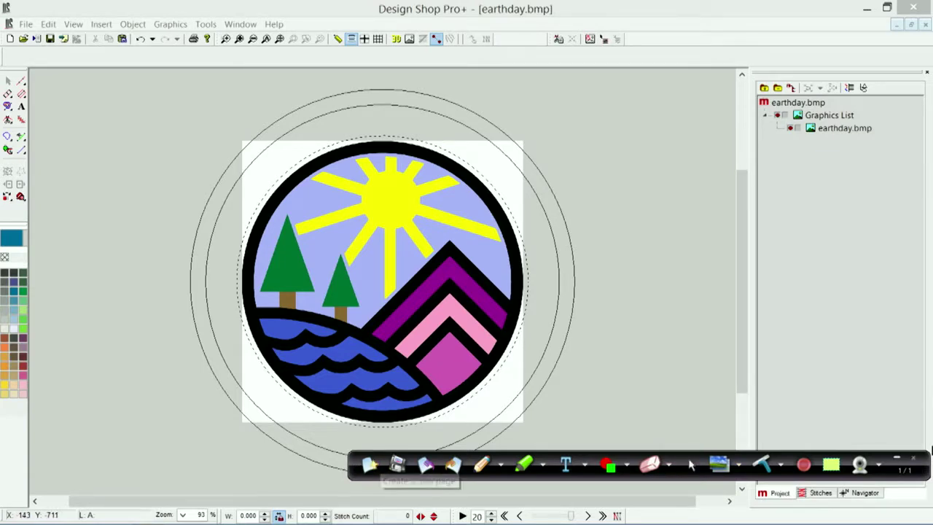
{"action": "left_click", "coordinate": [901, 457]}
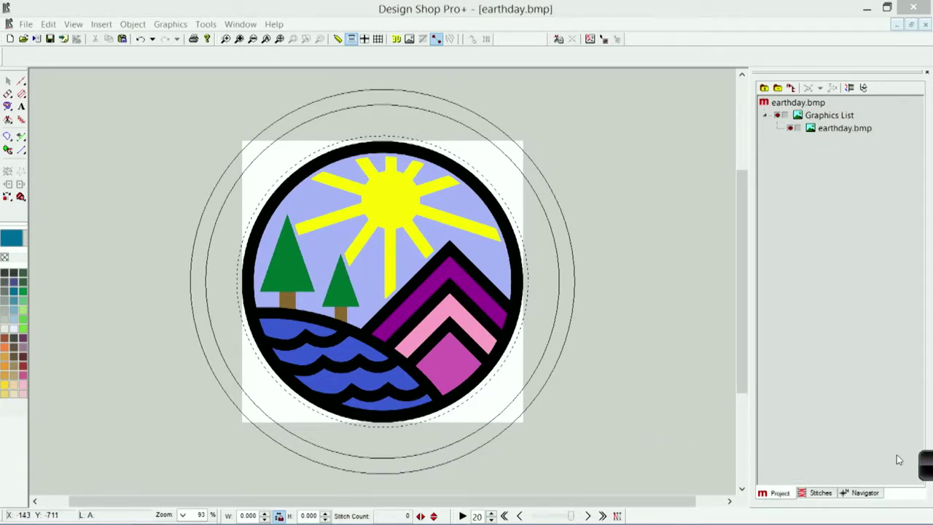